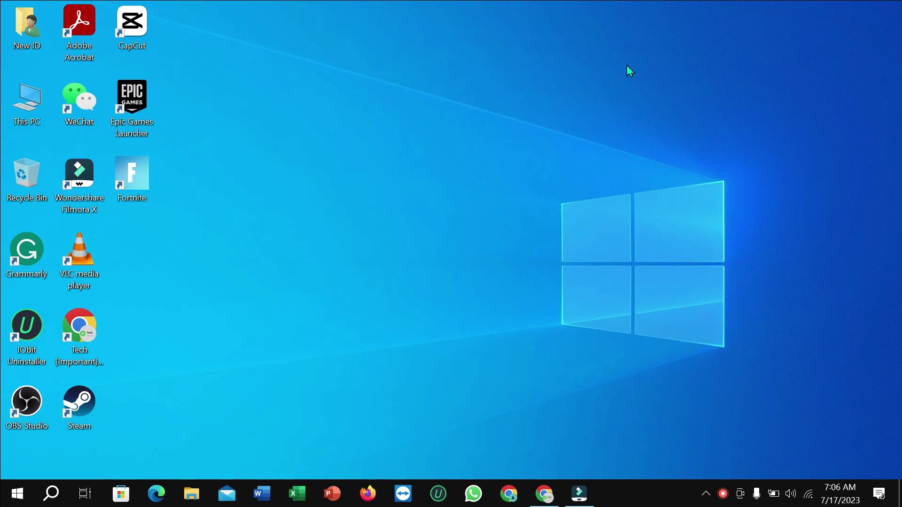
Unmute the speakers from the taskbar volume flyout and set the volume to 59.
left_click(789, 492)
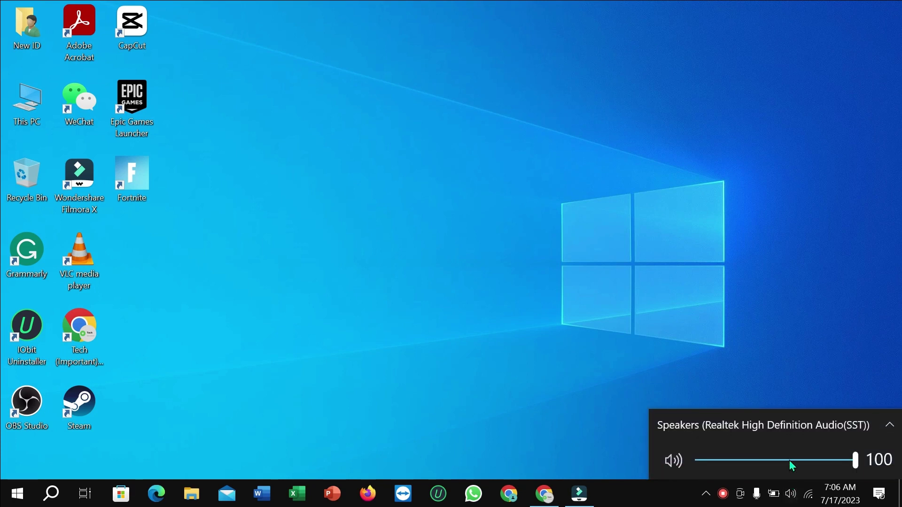
left_click(673, 461)
left_click_drag(754, 460, 811, 467)
left_click(675, 285)
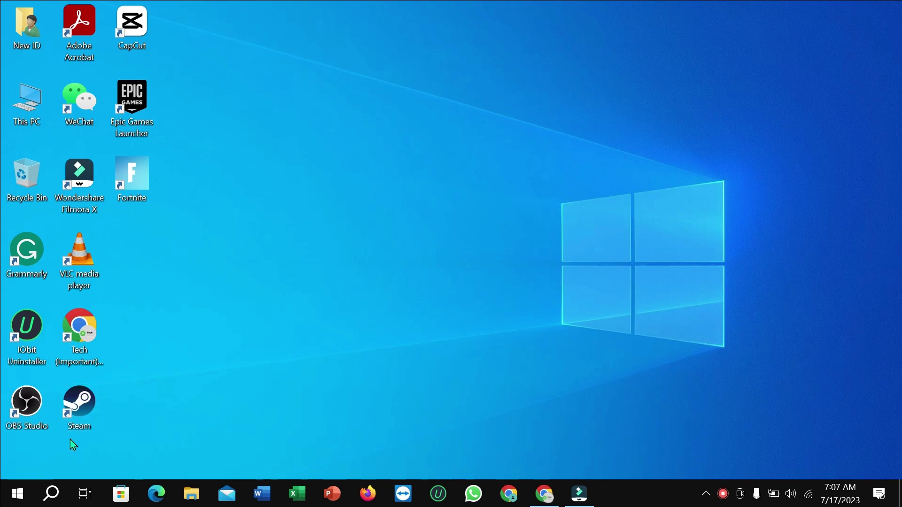
Launch Device Manager from the Start button's context menu and move its window toward the screen centre.
right_click(18, 495)
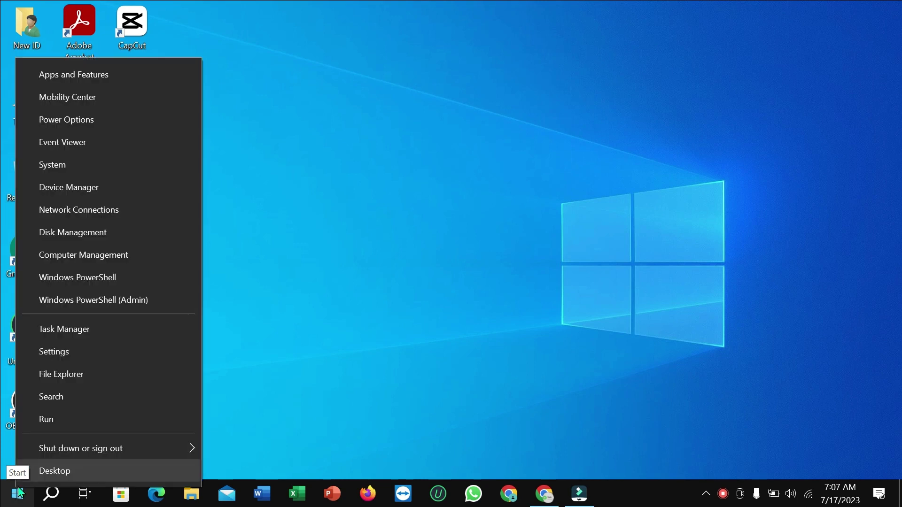
left_click(79, 193)
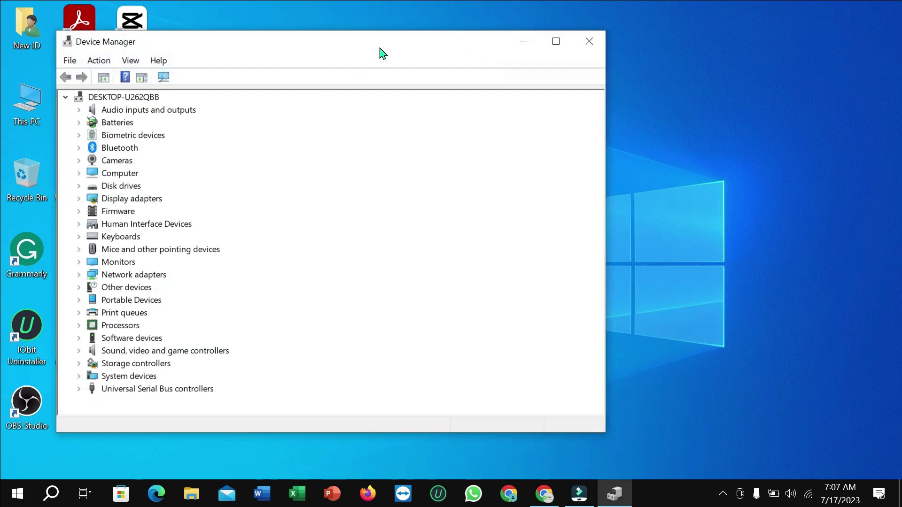
left_click_drag(379, 54, 522, 43)
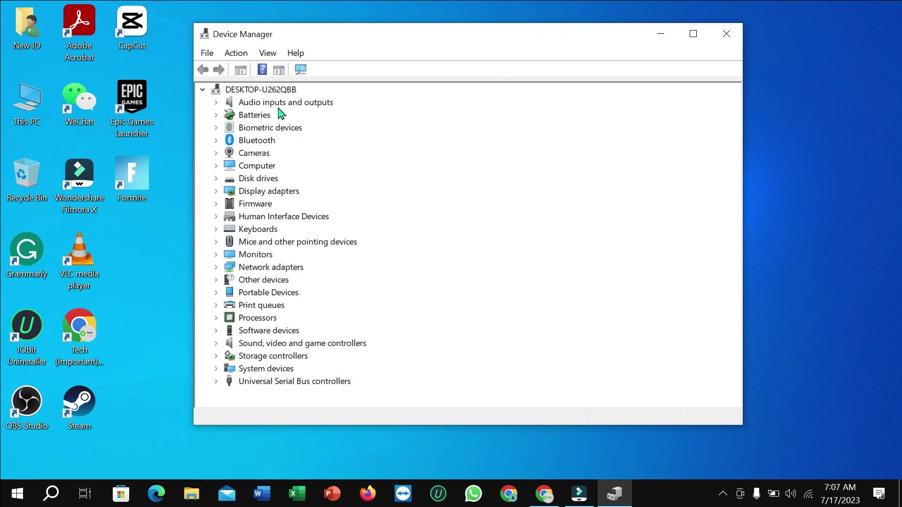
Expand Audio inputs and outputs and select the Realtek High Definition Audio speakers.
left_click(216, 104)
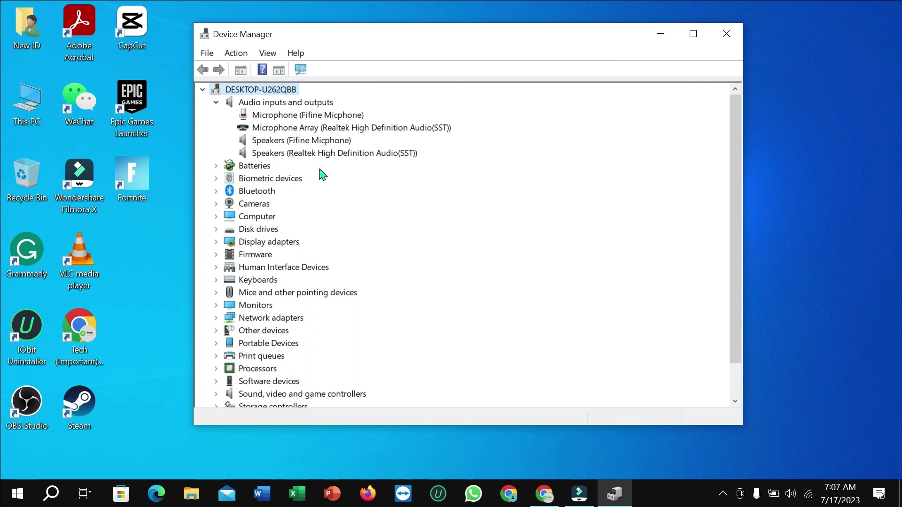
left_click(314, 145)
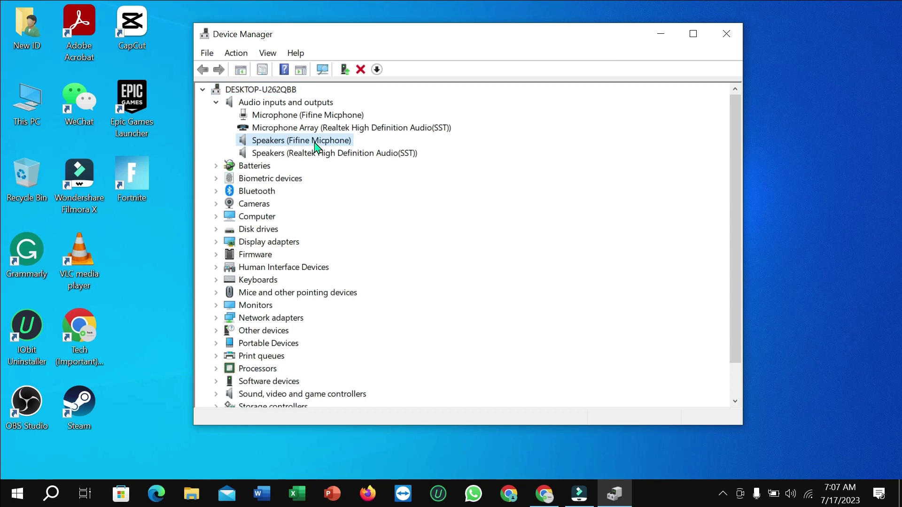
left_click(333, 155)
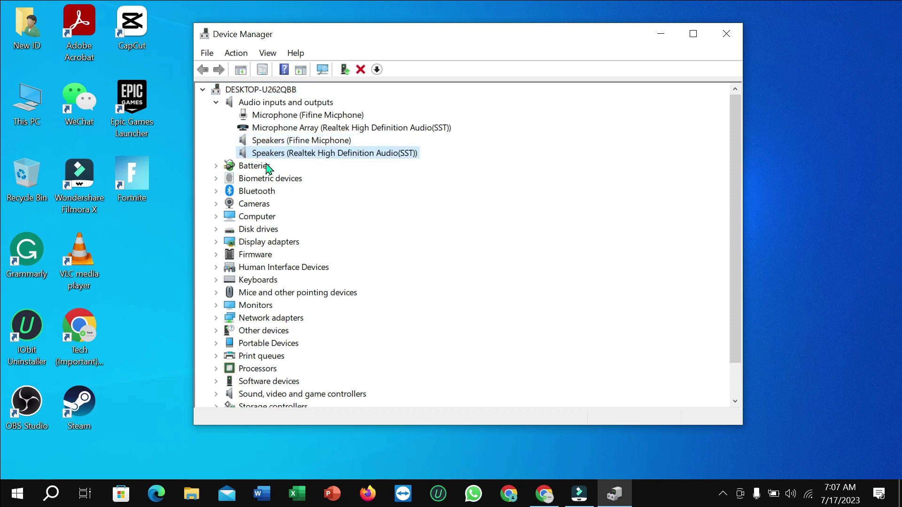
Open Update driver for the Realtek speakers, then cancel the dialog.
right_click(378, 156)
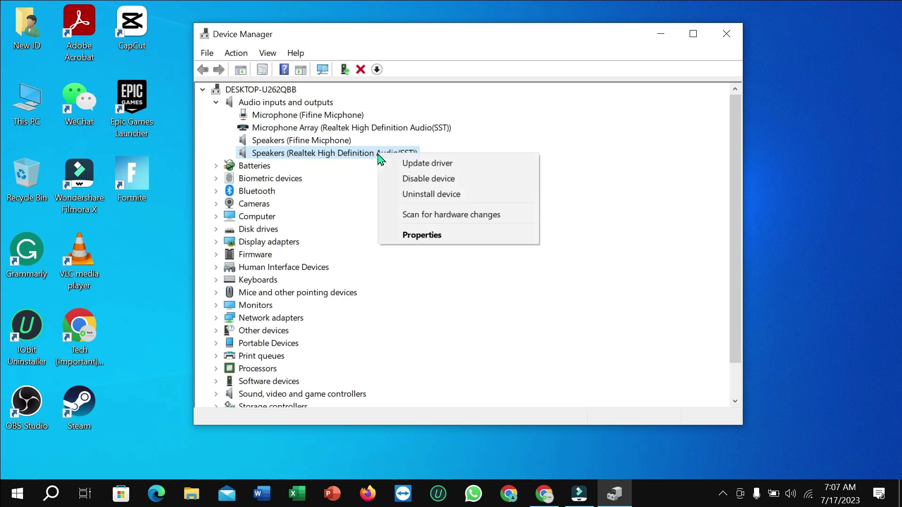
left_click(413, 176)
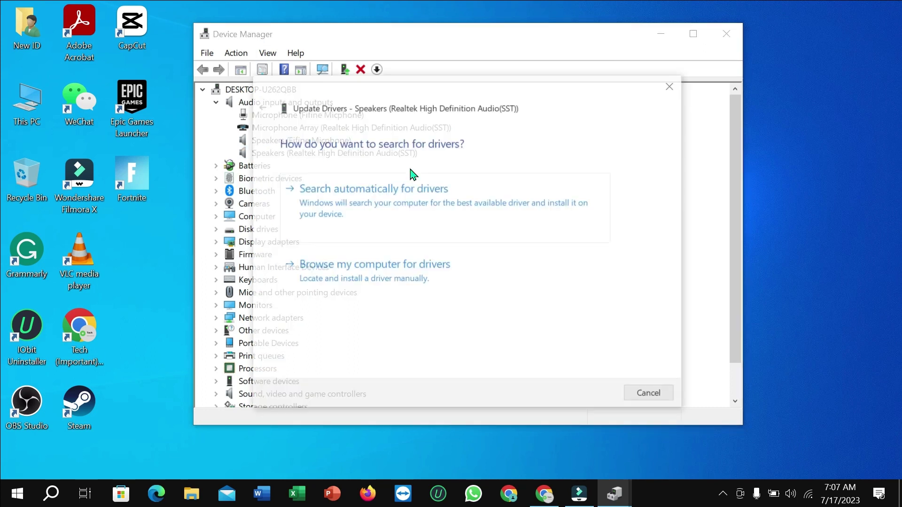
left_click(671, 86)
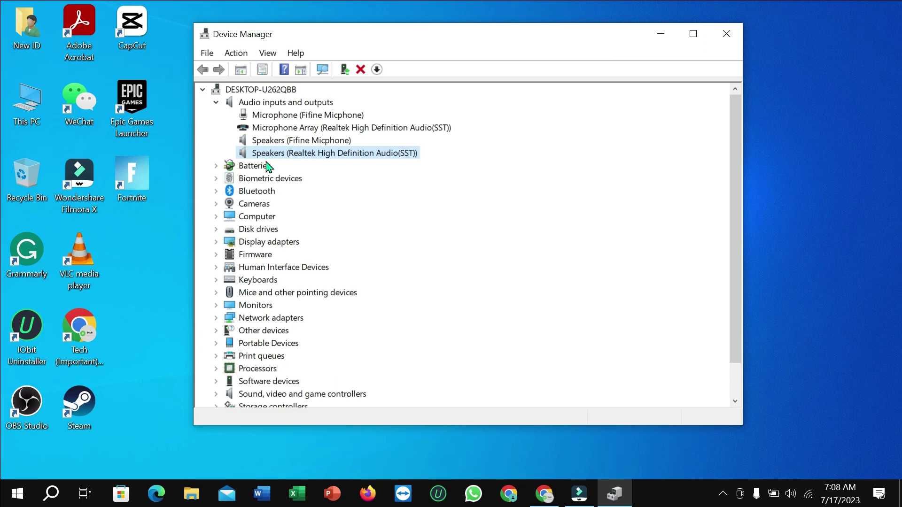
Auto-search drivers for the Realtek speakers, confirm the best driver is installed, and close Device Manager.
right_click(304, 158)
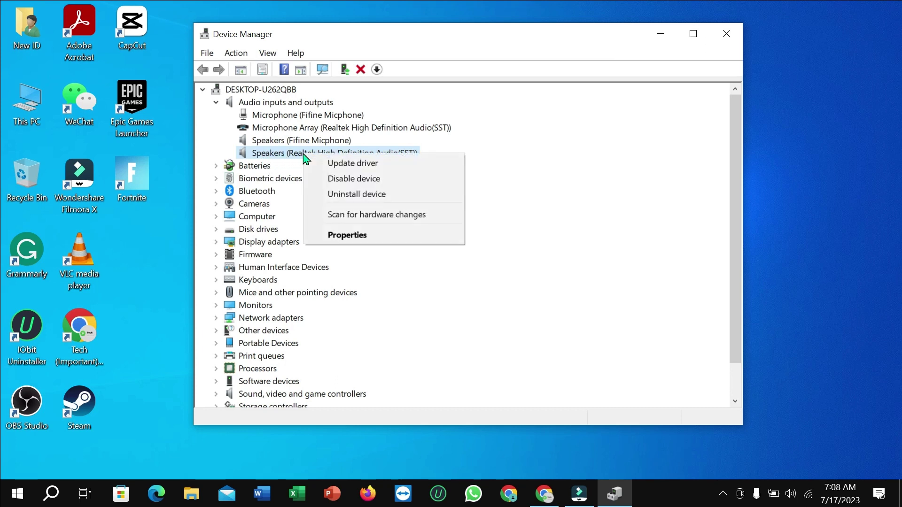
left_click(351, 163)
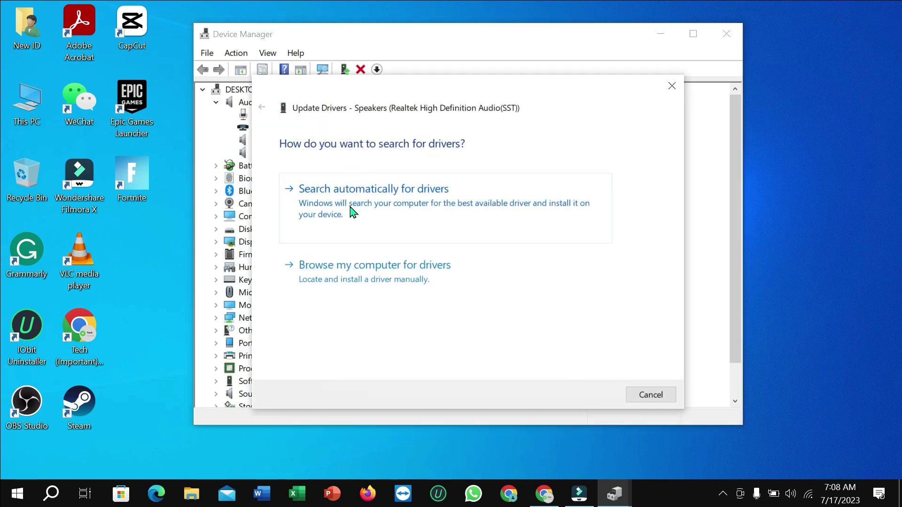
left_click(352, 214)
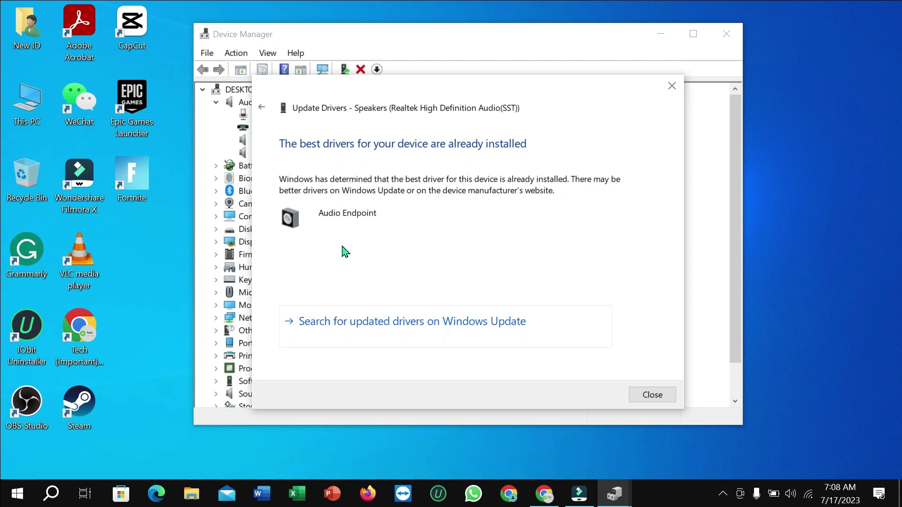
left_click(653, 396)
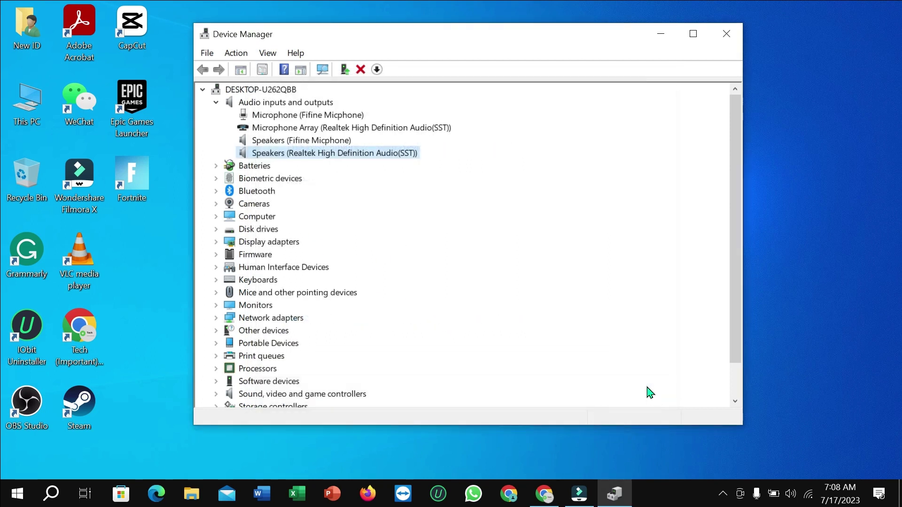
left_click(726, 32)
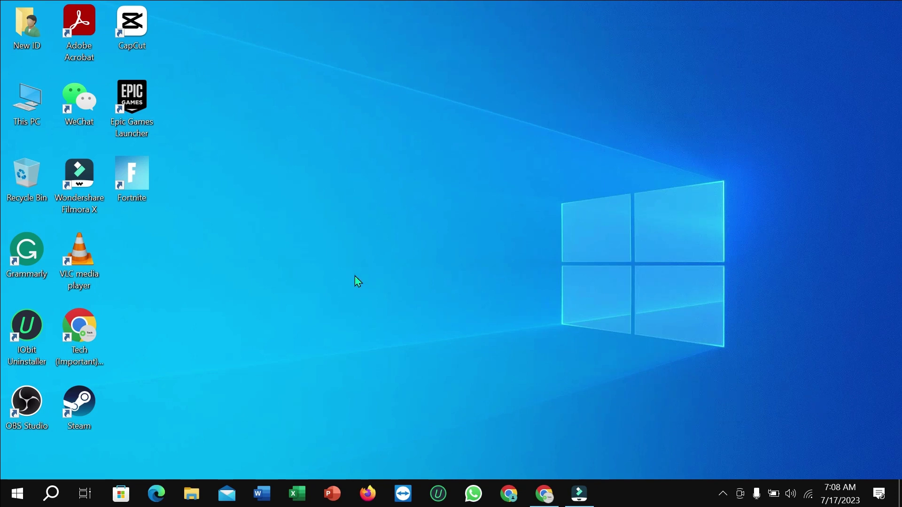
Search Windows for 'contr' and launch Control Panel from the best-match result.
right_click(314, 179)
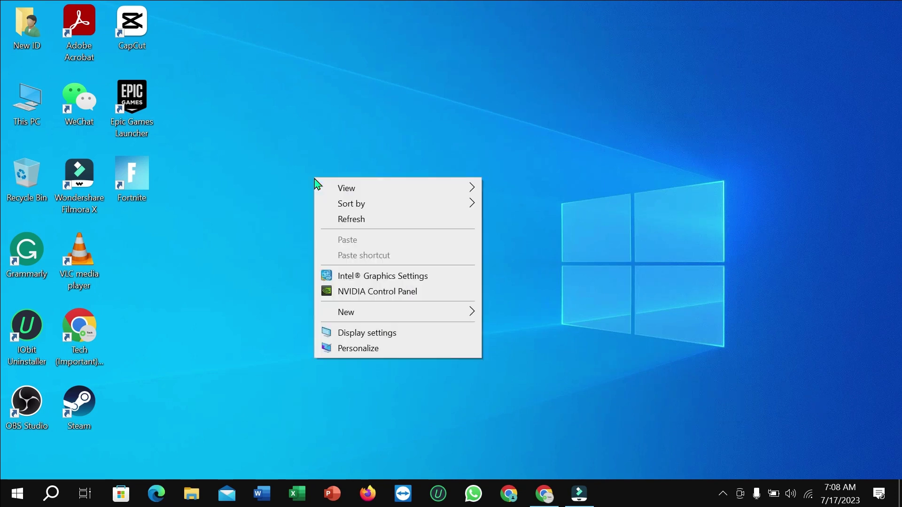
left_click(424, 140)
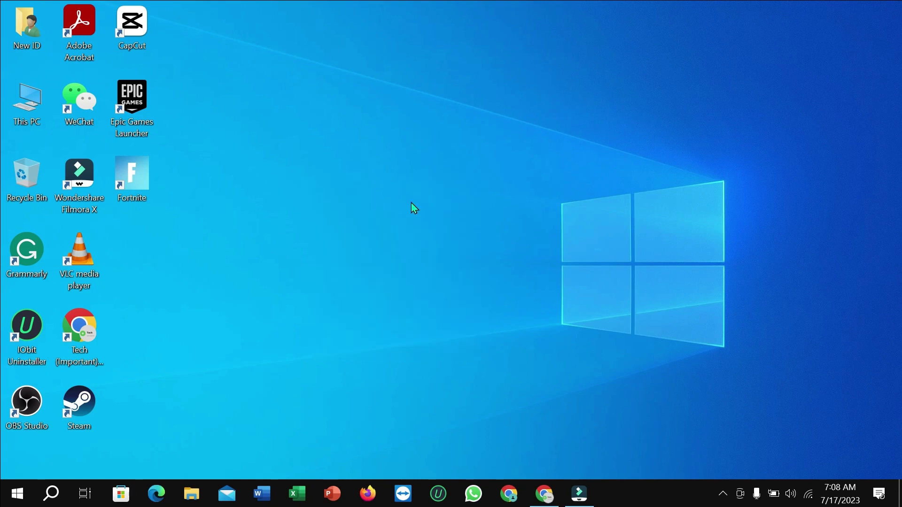
left_click(53, 494)
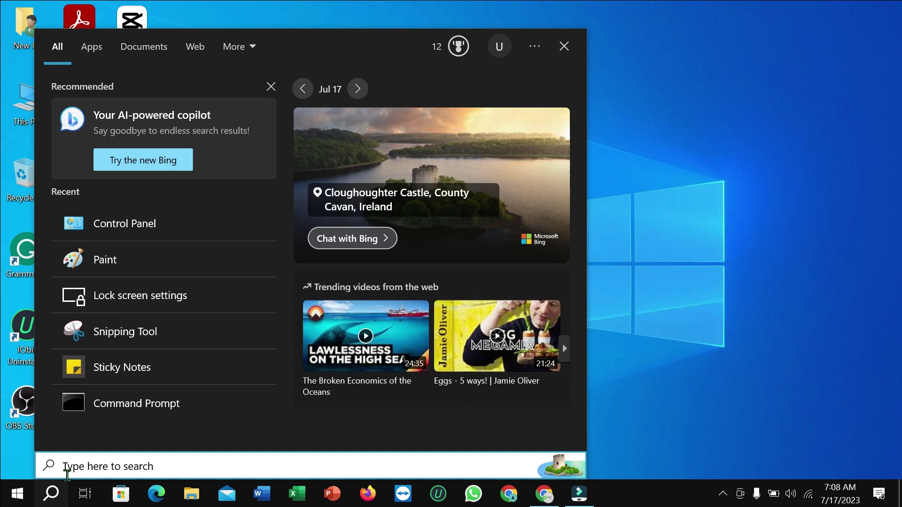
type("contr")
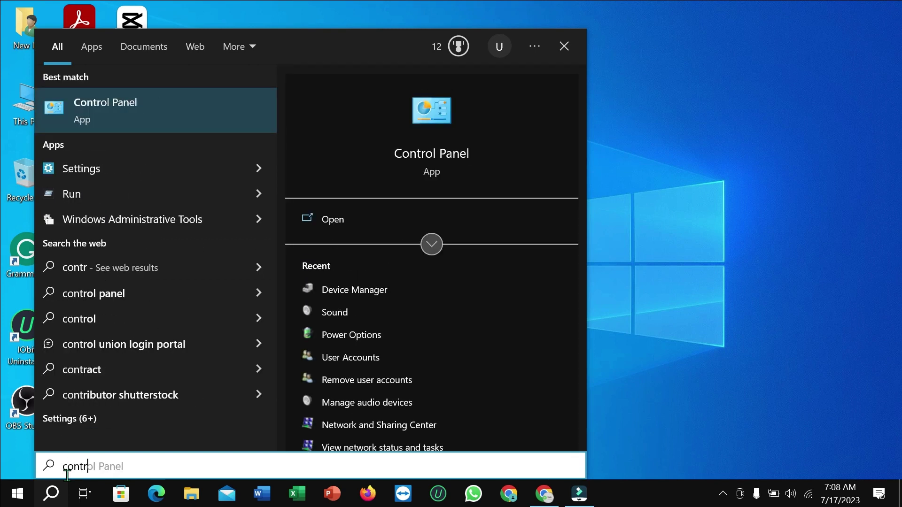
left_click(129, 105)
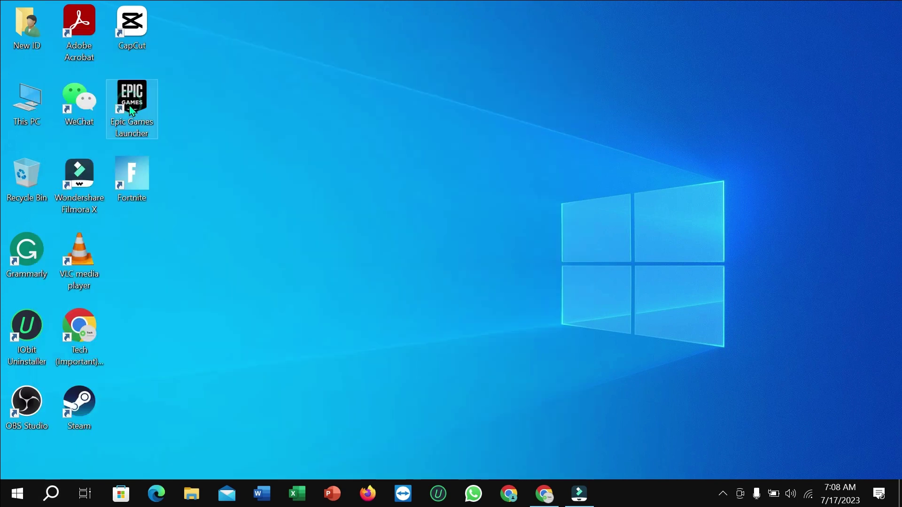
View Control Panel as Small icons, open Sound, and select Speakers (Realtek High Definition Audio).
left_click(828, 71)
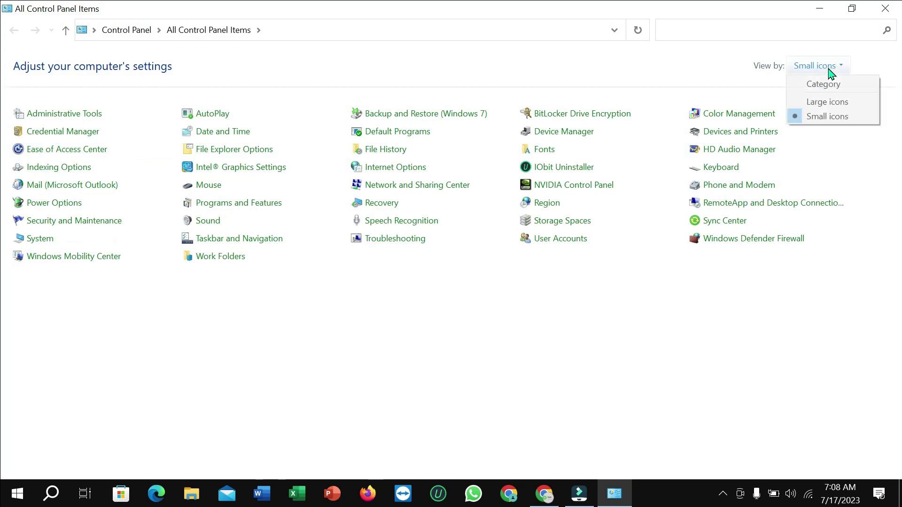
left_click(831, 85)
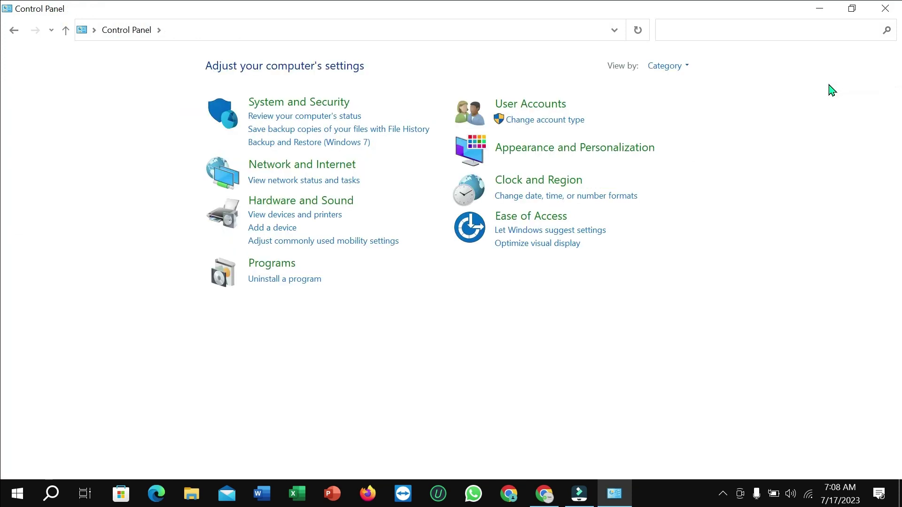
left_click(687, 67)
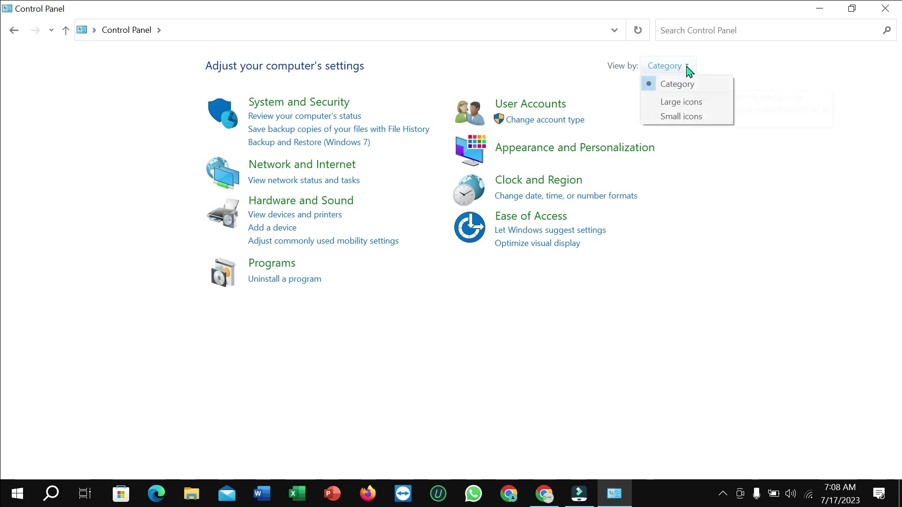
left_click(700, 119)
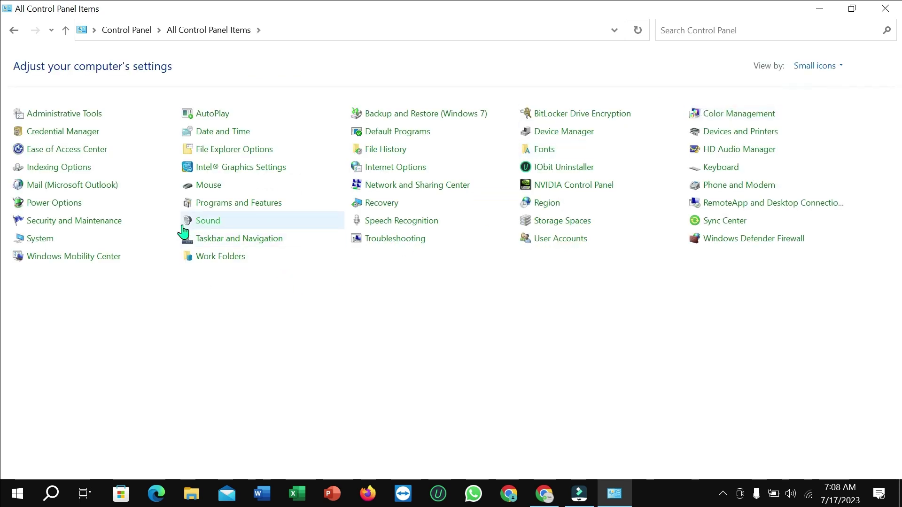
left_click(206, 224)
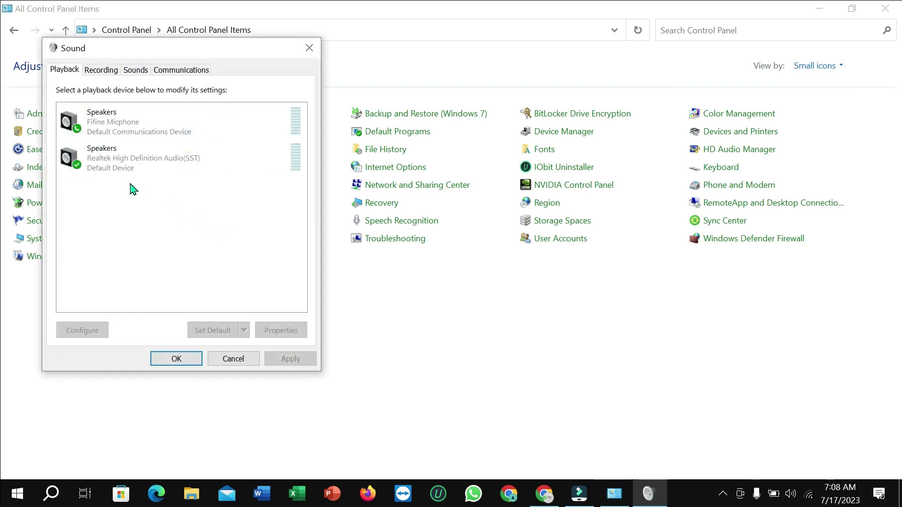
left_click(162, 173)
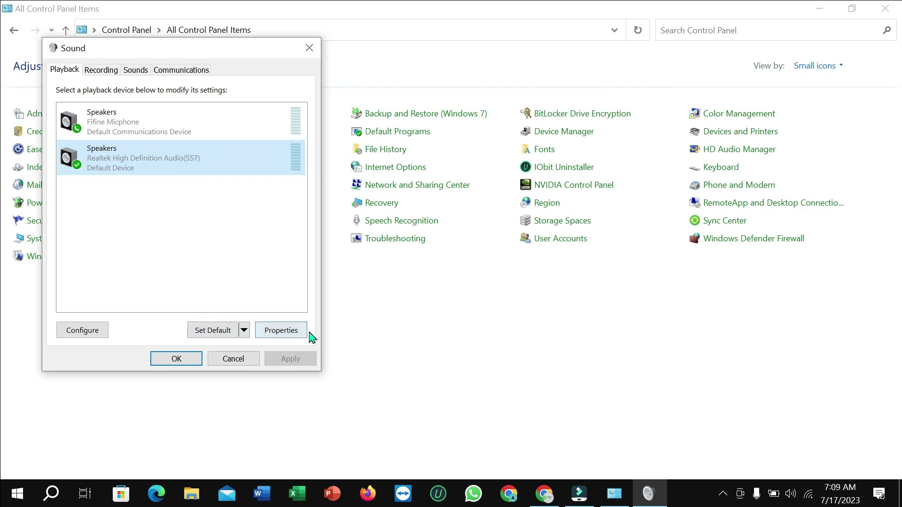
In the Realtek speakers' Levels tab, set output to 100 and L/R balance to 100.
left_click(292, 332)
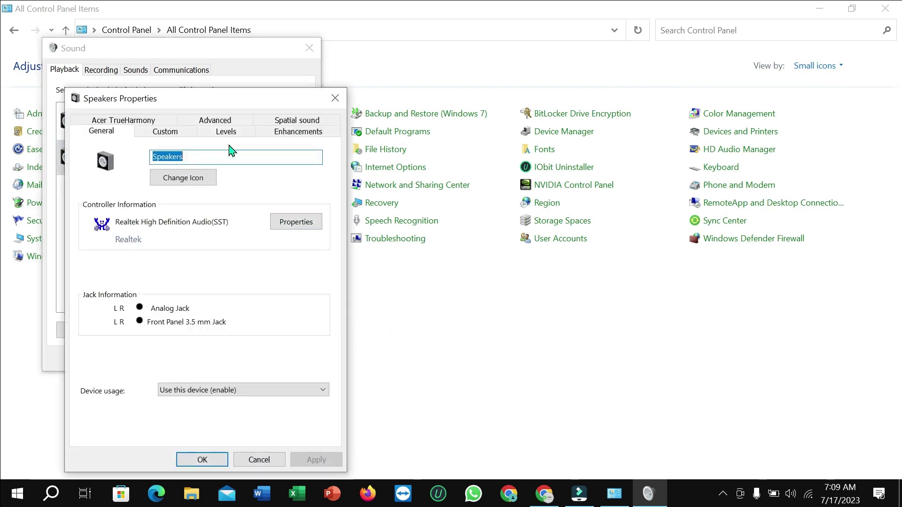
left_click(231, 132)
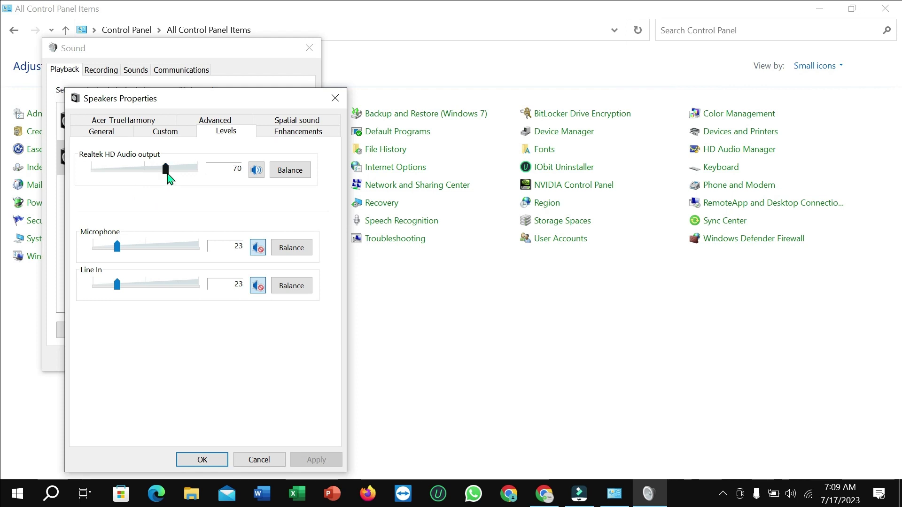
mouse_move(167, 173)
left_mouse_down()
mouse_move(198, 177)
mouse_move(174, 185)
left_mouse_up()
left_click(294, 176)
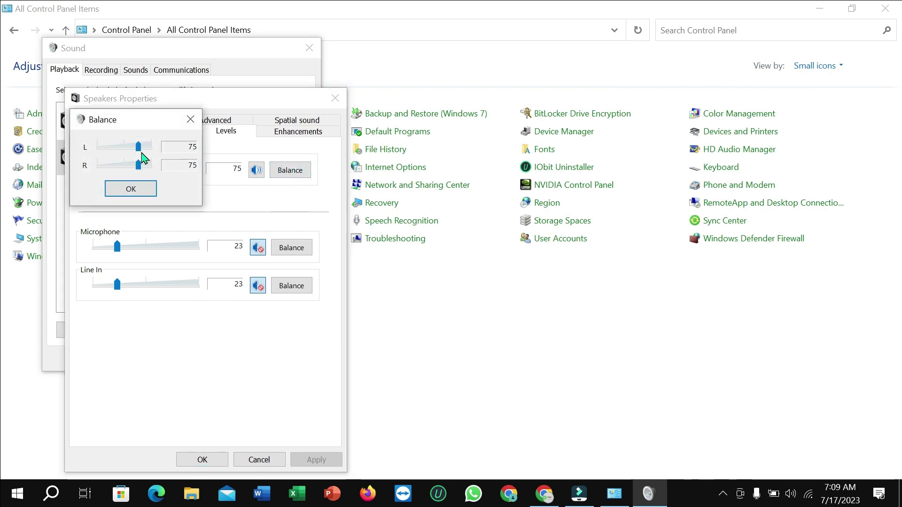
mouse_move(140, 151)
left_mouse_down()
mouse_move(151, 149)
mouse_move(152, 165)
left_mouse_up()
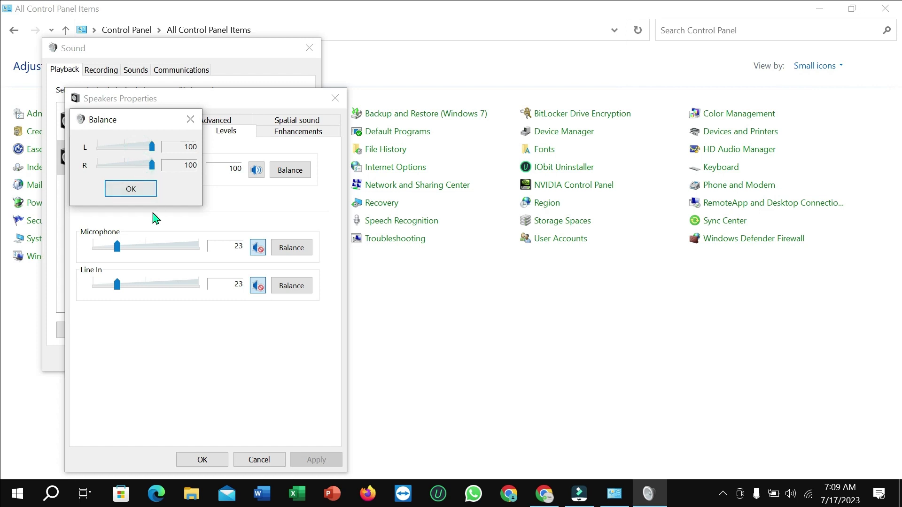
left_click(131, 189)
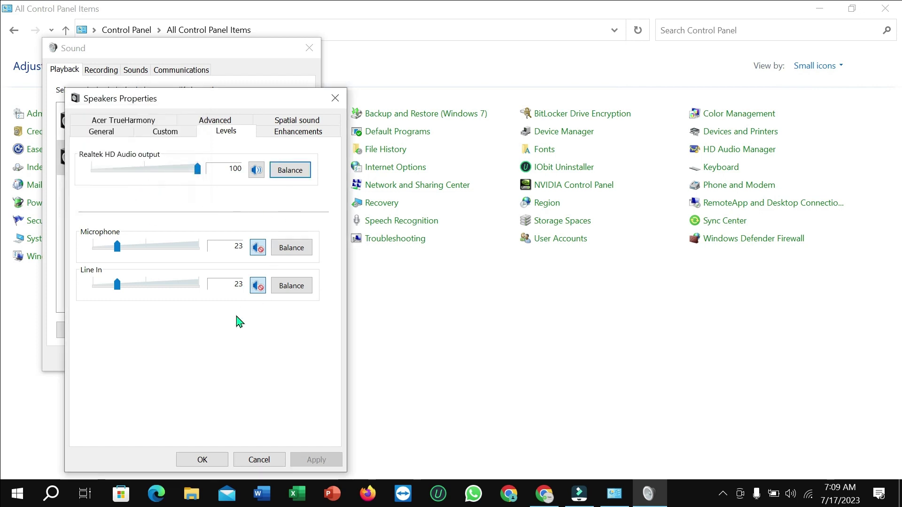
left_click(202, 460)
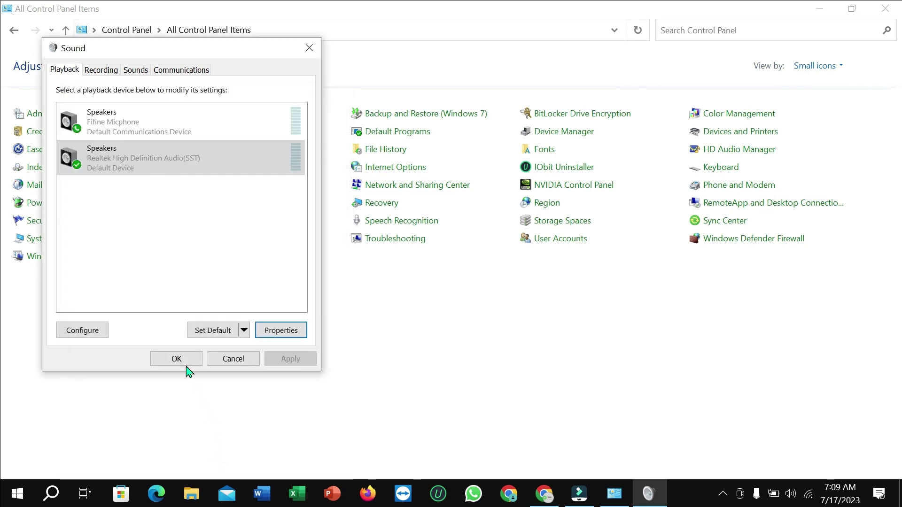
Confirm the Sound dialog with OK to return to Control Panel's item list.
left_click(177, 360)
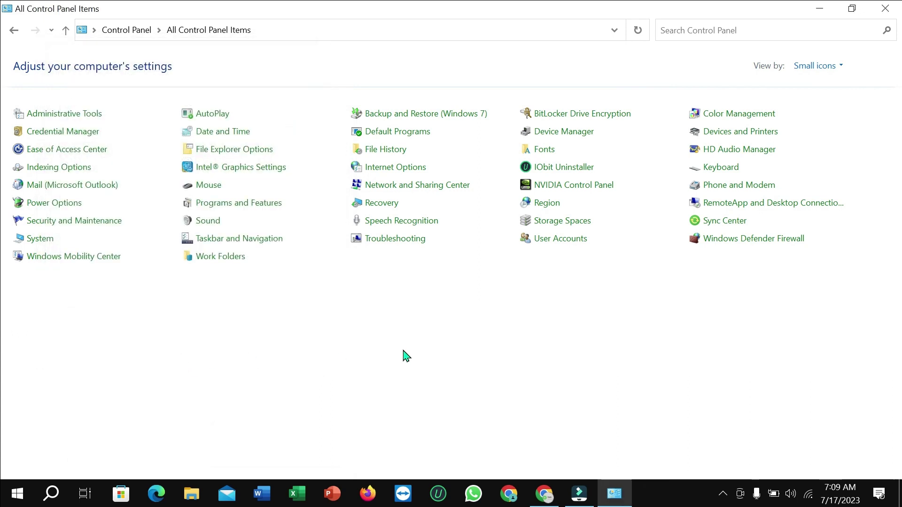